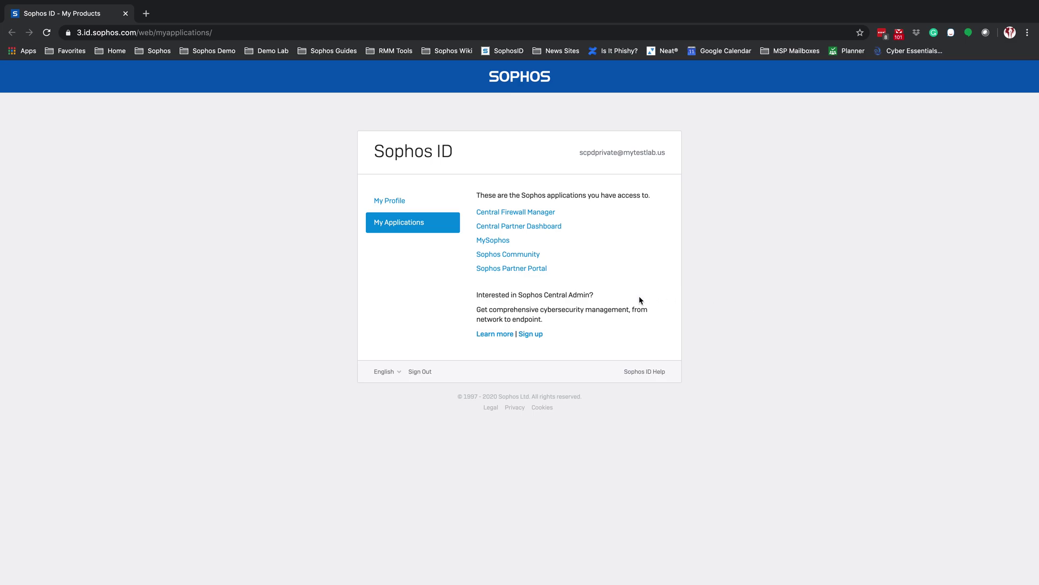
# Step: In MySophos, save the Network Protection Contact Information form as it stands
pyautogui.click(495, 244)
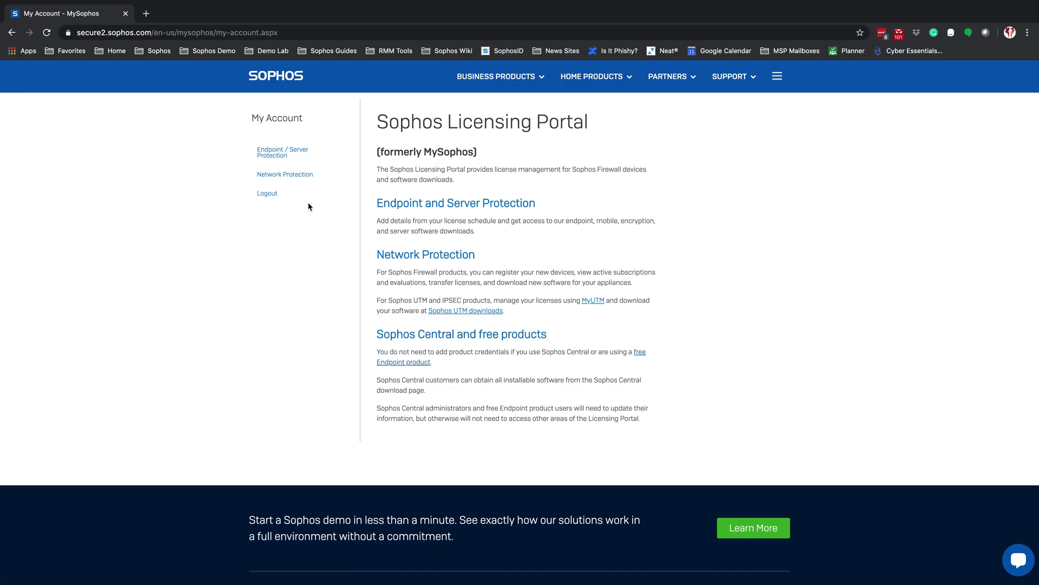
pyautogui.click(301, 176)
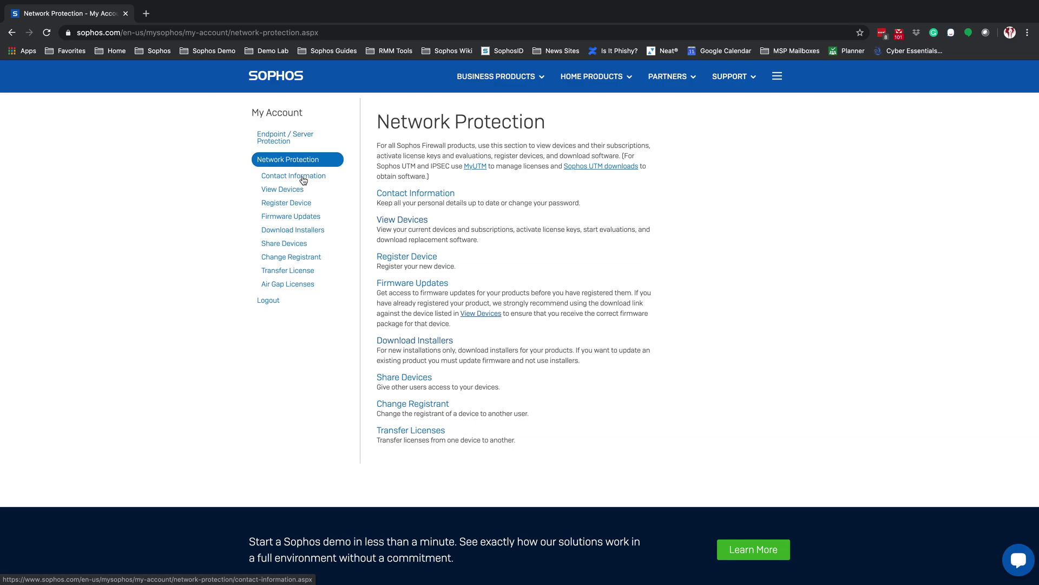
pyautogui.click(303, 177)
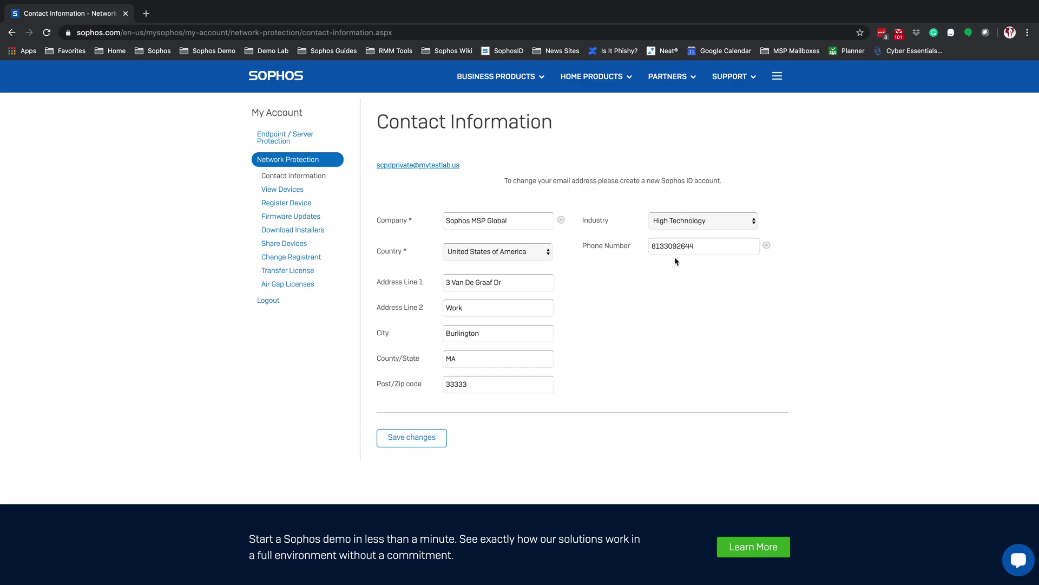
pyautogui.click(415, 438)
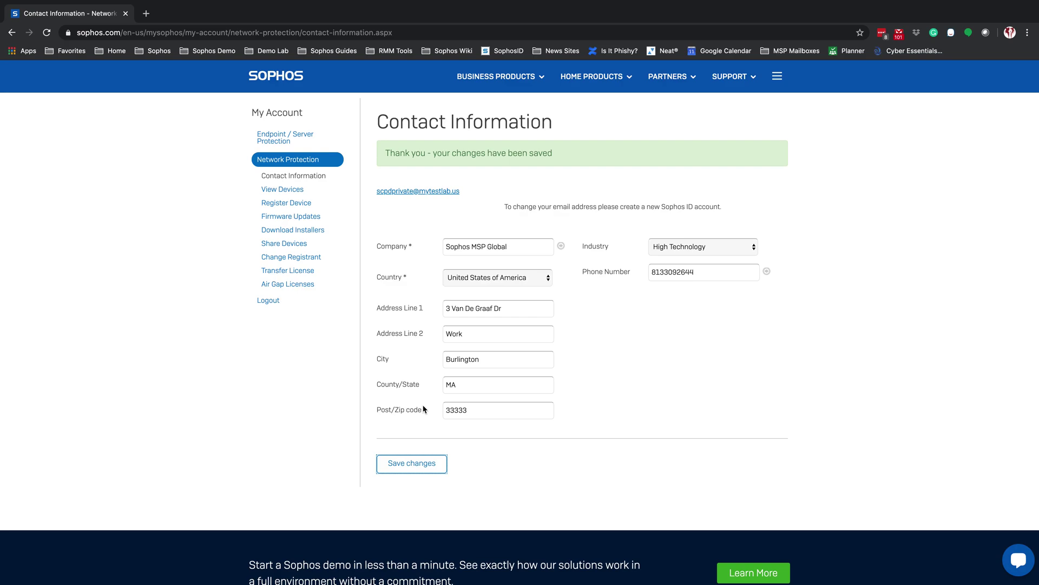
# Step: Sign out of MySophos and open the Firewalls page in the Central Partner dashboard
pyautogui.click(269, 300)
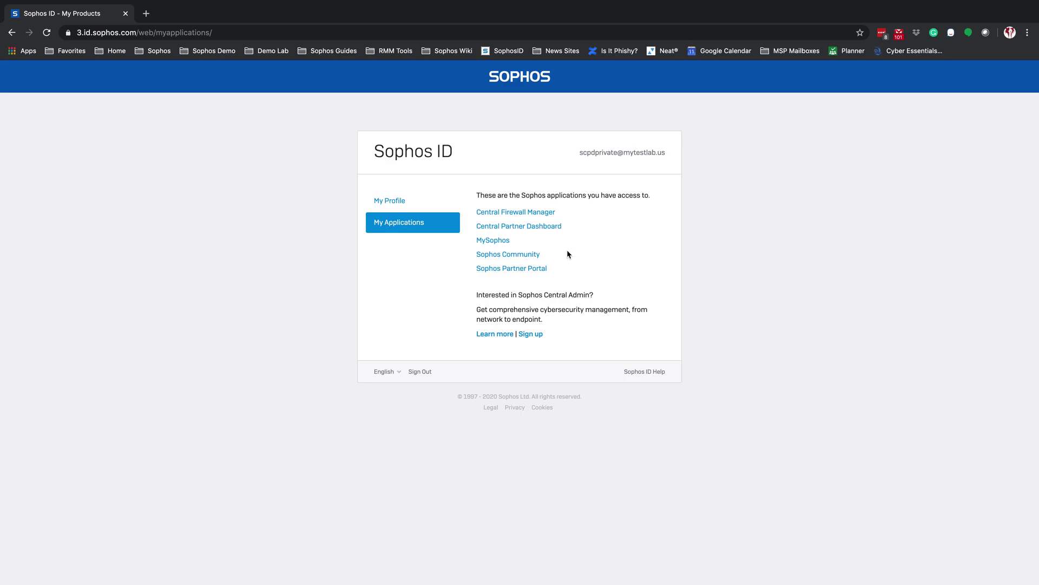
pyautogui.click(533, 230)
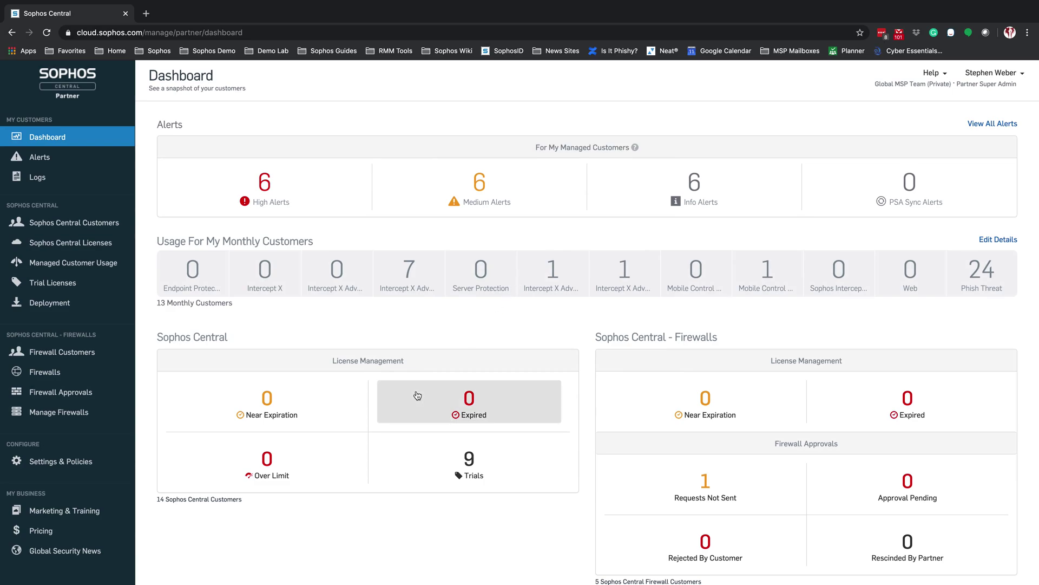
pyautogui.click(44, 373)
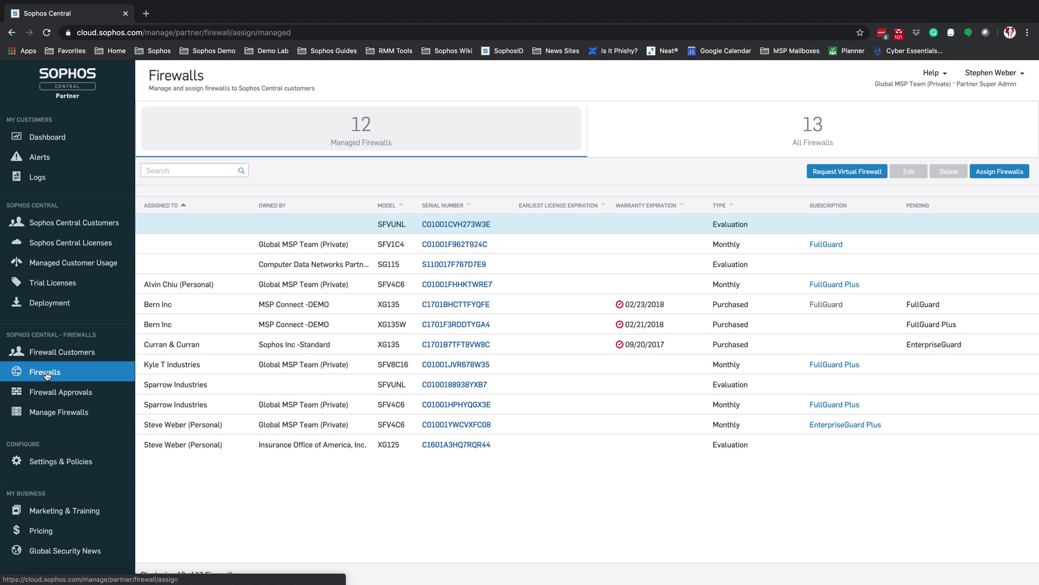
# Step: Begin a Request Virtual Firewall and keep the current registrant account
pyautogui.click(848, 178)
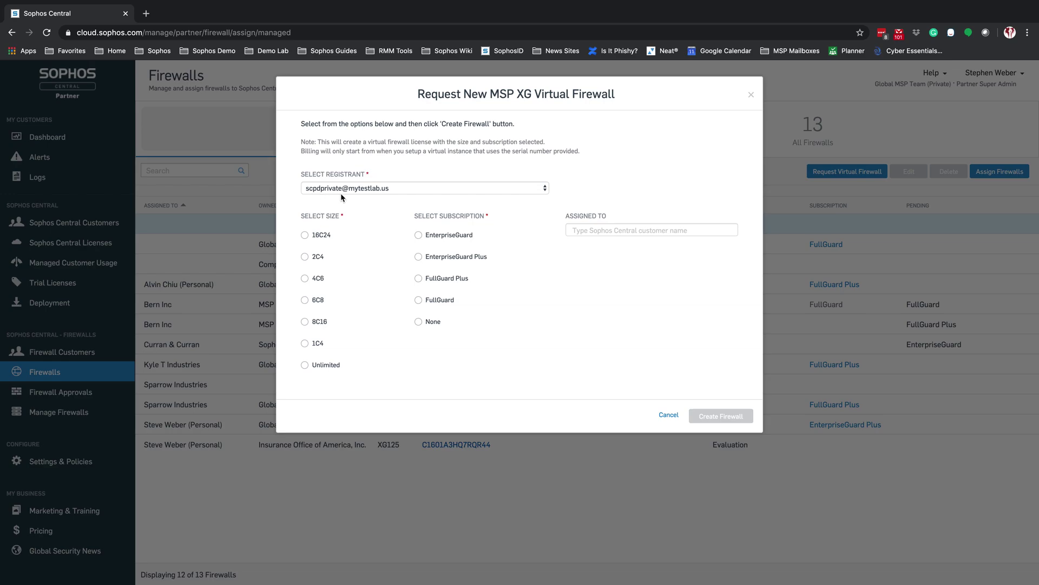
pyautogui.click(425, 190)
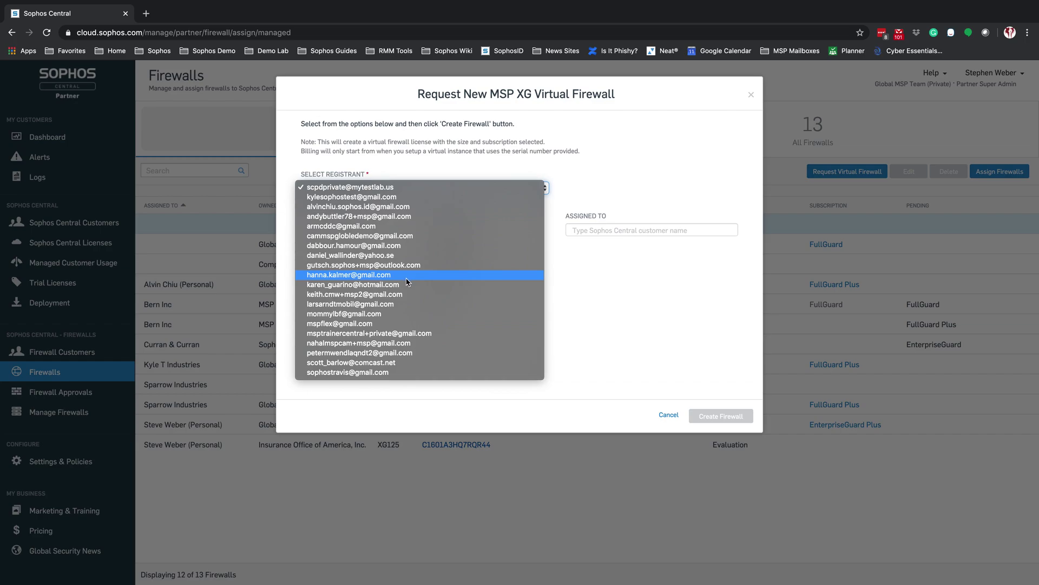
pyautogui.click(351, 188)
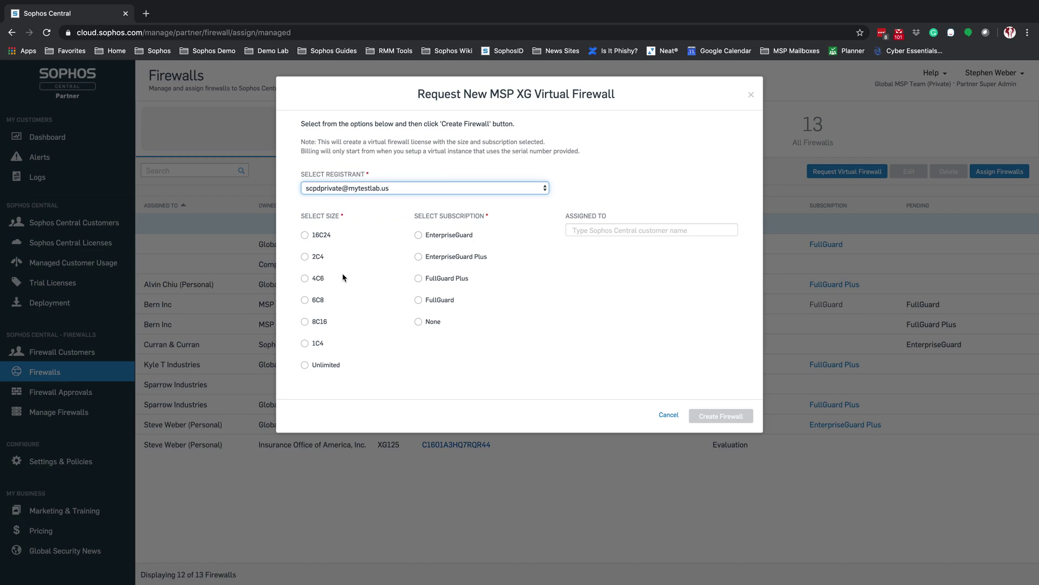
# Step: Choose size 4C6 and EnterpriseGuard Plus, and assign the firewall to the customer's personal account
pyautogui.click(305, 278)
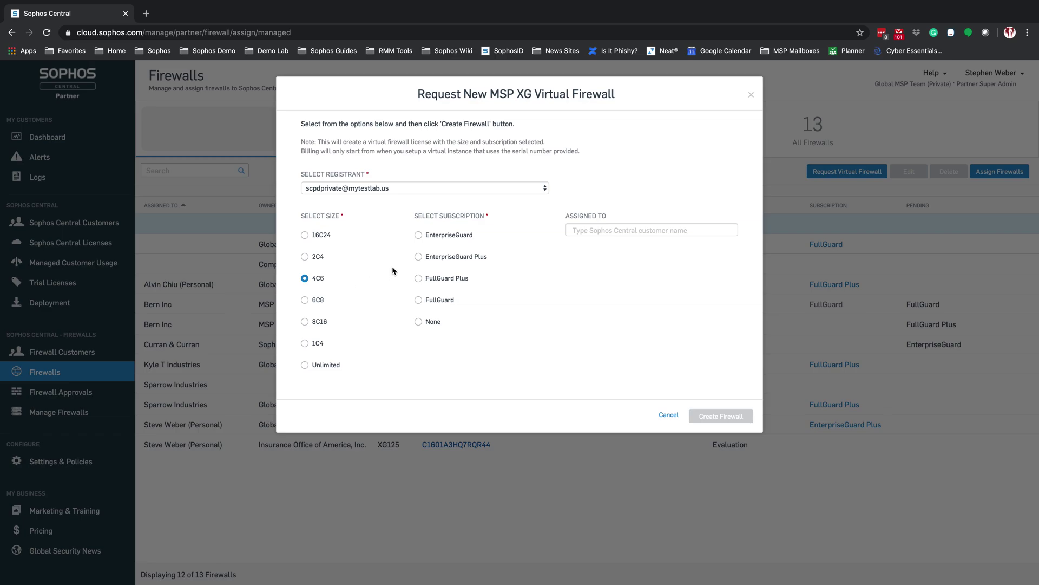
pyautogui.click(418, 257)
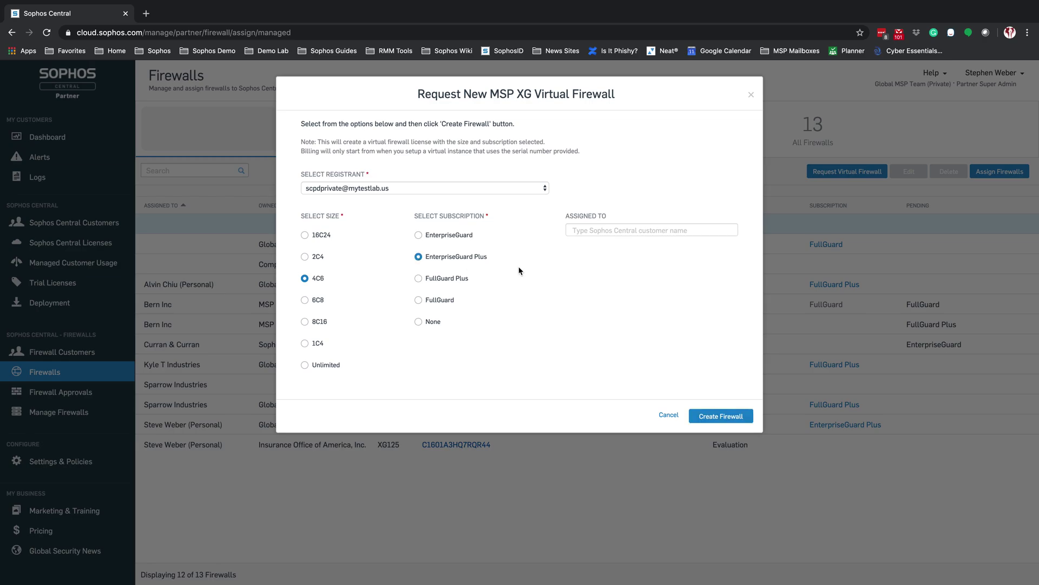
pyautogui.click(596, 232)
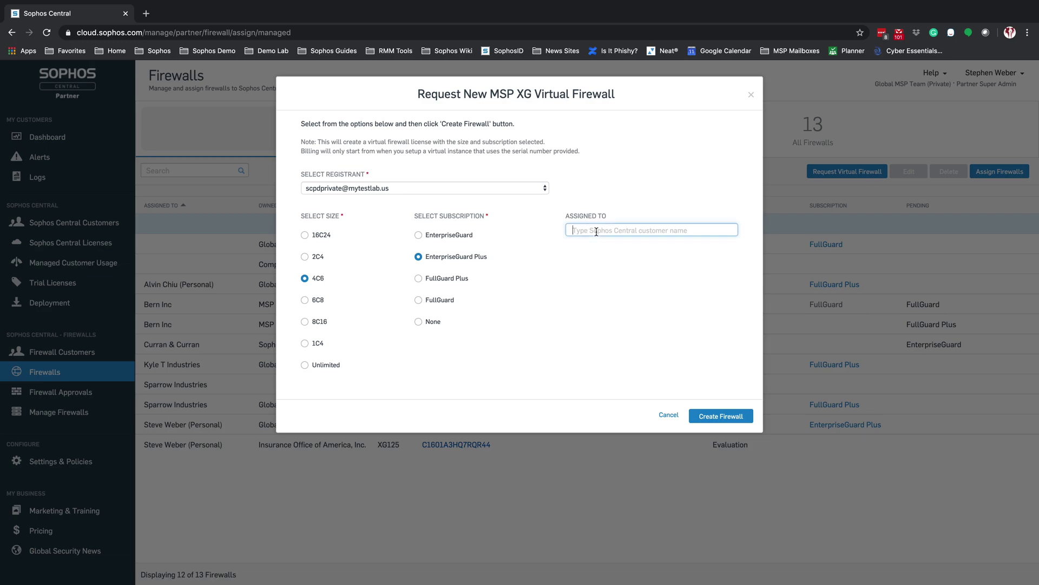
pyautogui.write('steve')
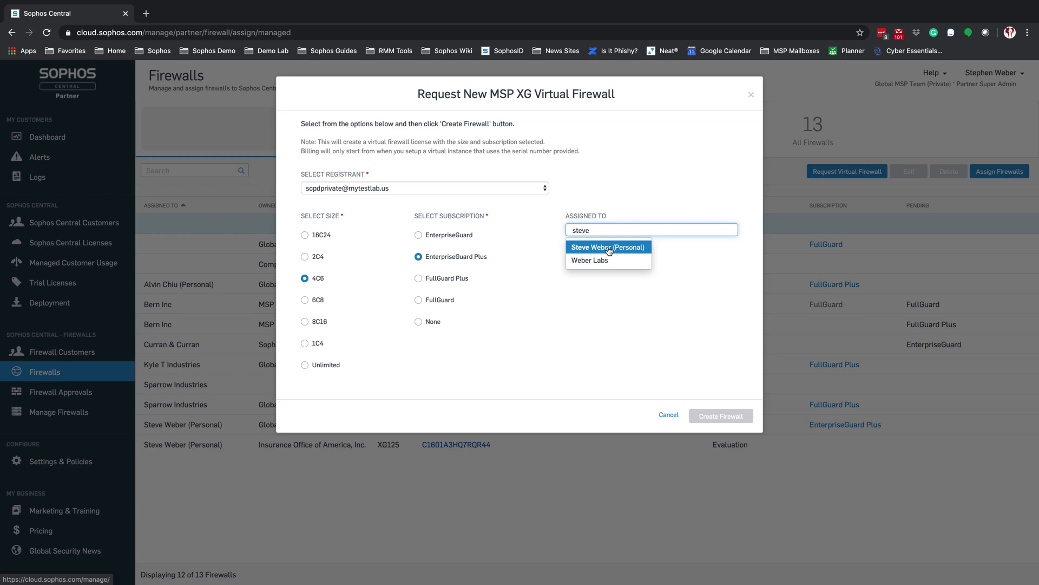
pyautogui.click(600, 248)
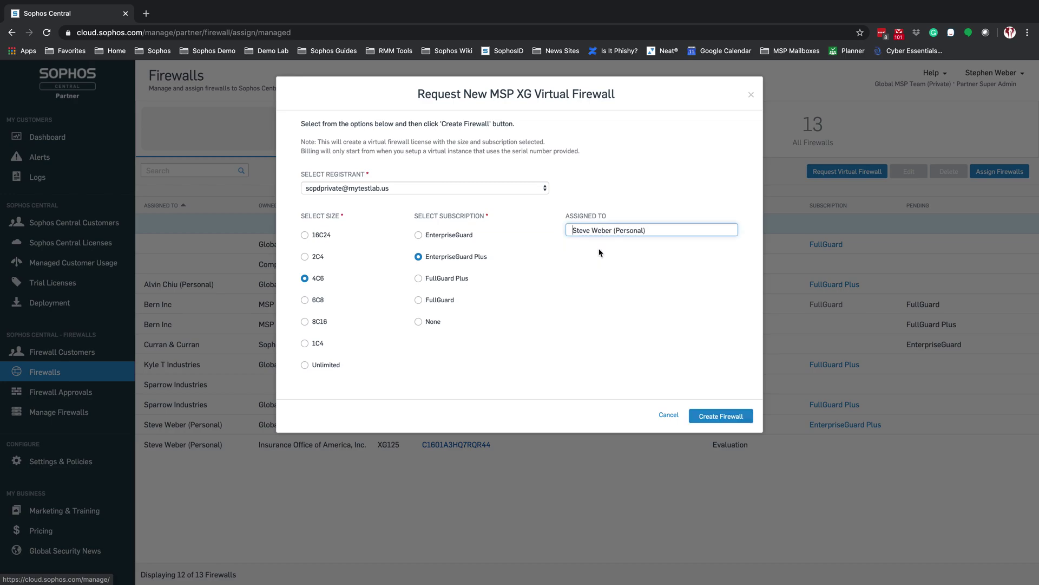
# Step: Submit and confirm the virtual firewall request, copy its serial number, and return to Firewalls
pyautogui.click(720, 416)
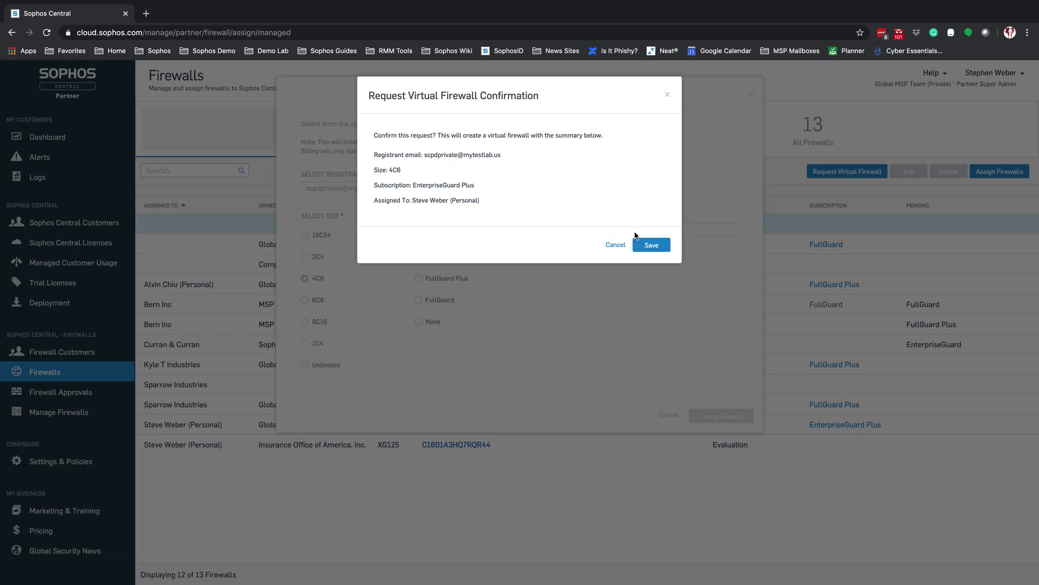
pyautogui.click(651, 247)
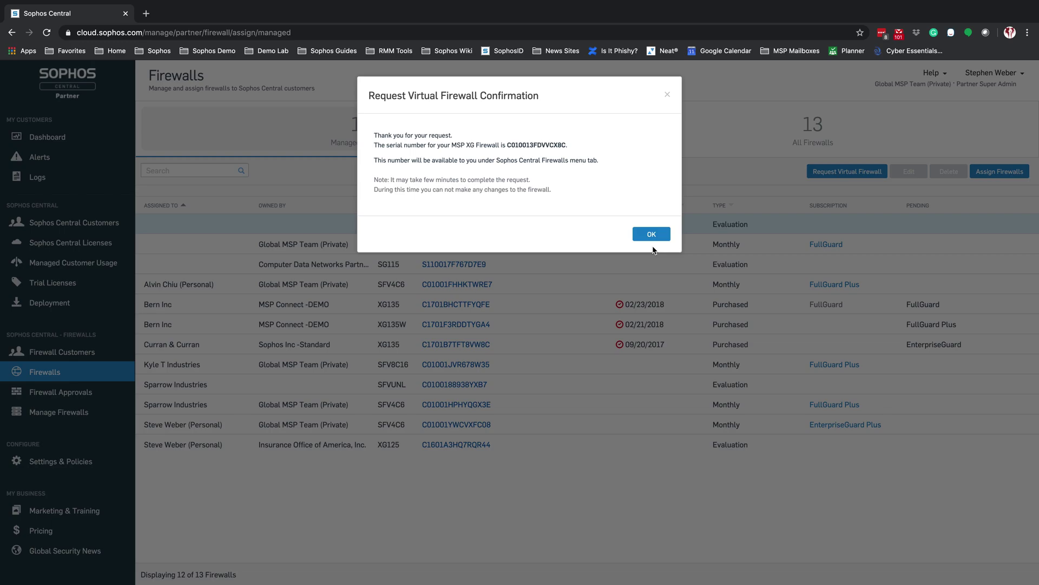
pyautogui.moveTo(508, 145); pyautogui.dragTo(567, 147)
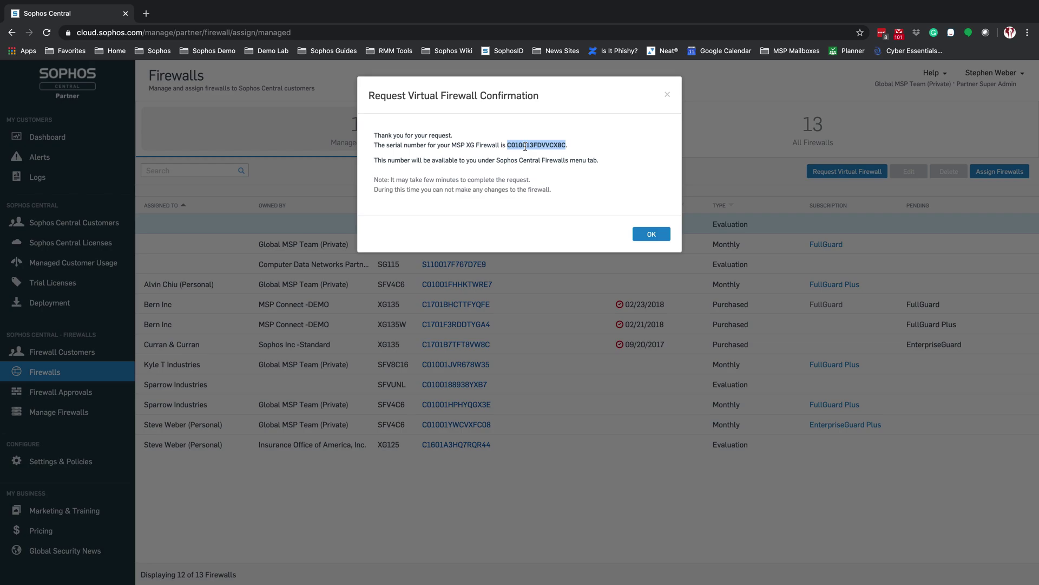
pyautogui.click(652, 235)
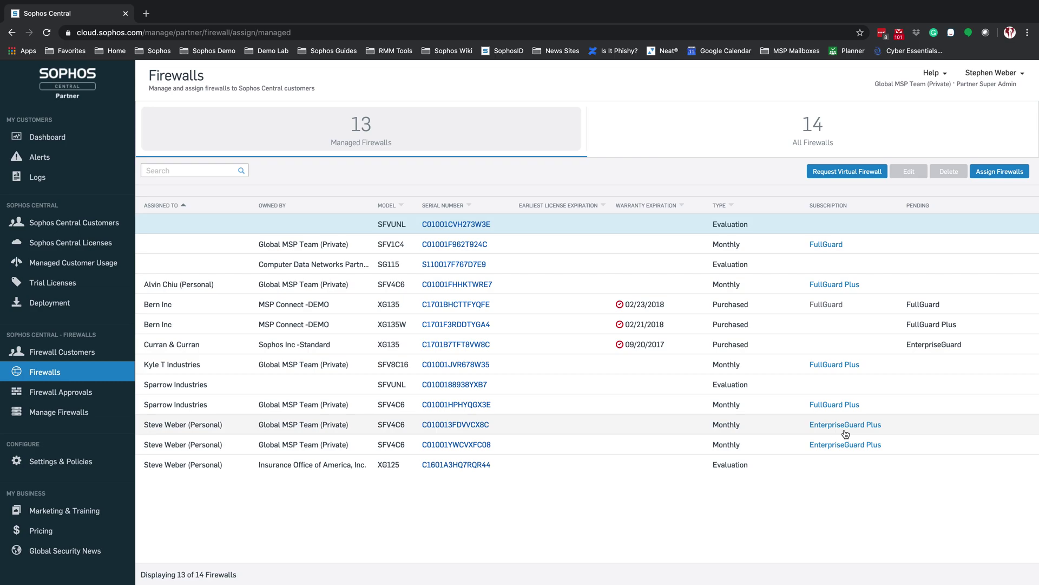
pyautogui.click(553, 427)
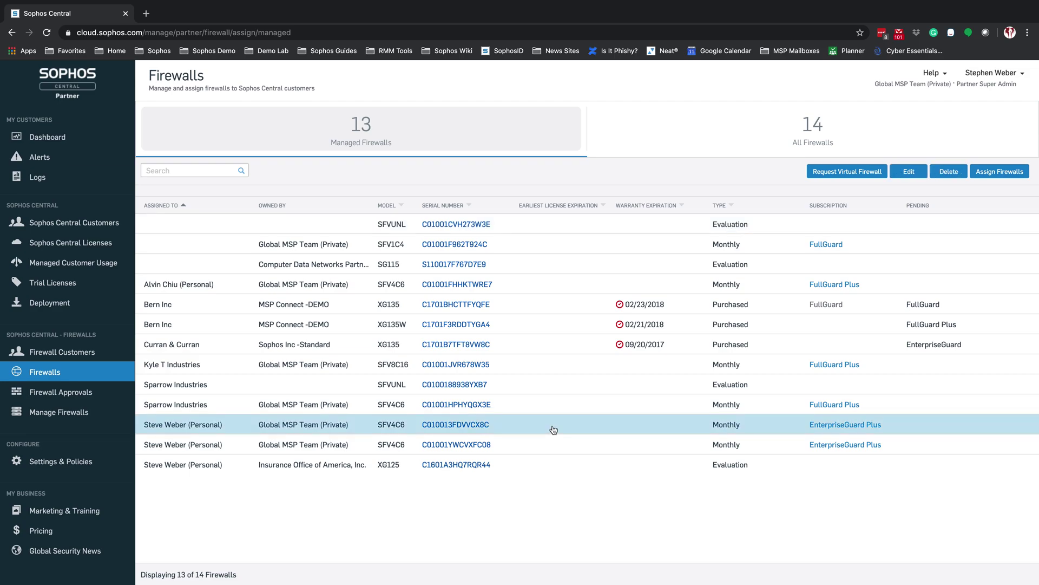
pyautogui.click(911, 174)
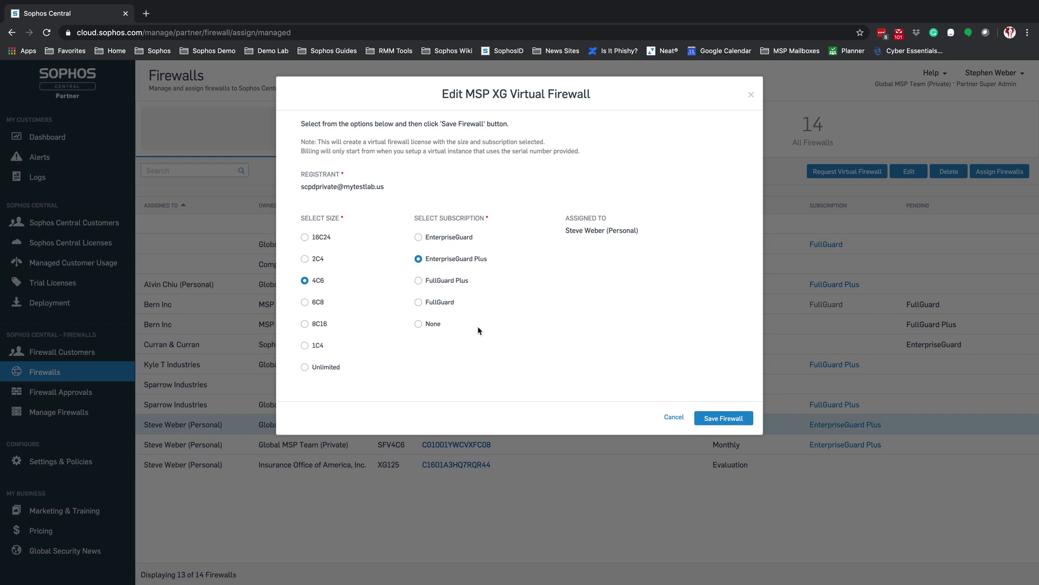
pyautogui.click(674, 417)
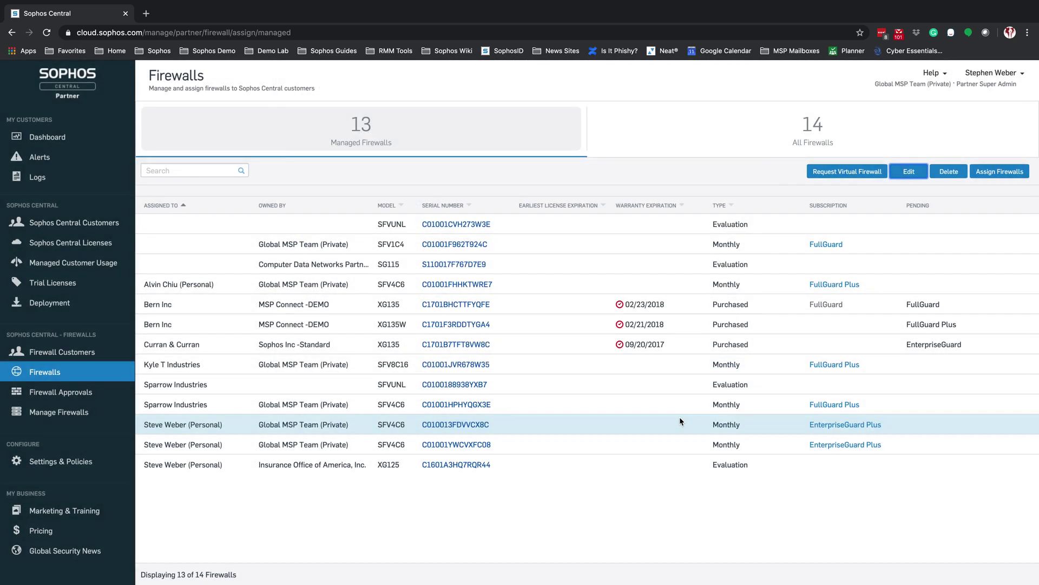
# Step: Permanently delete virtual firewall C010013FDVVCX8C, then view the All Firewalls tab
pyautogui.click(948, 172)
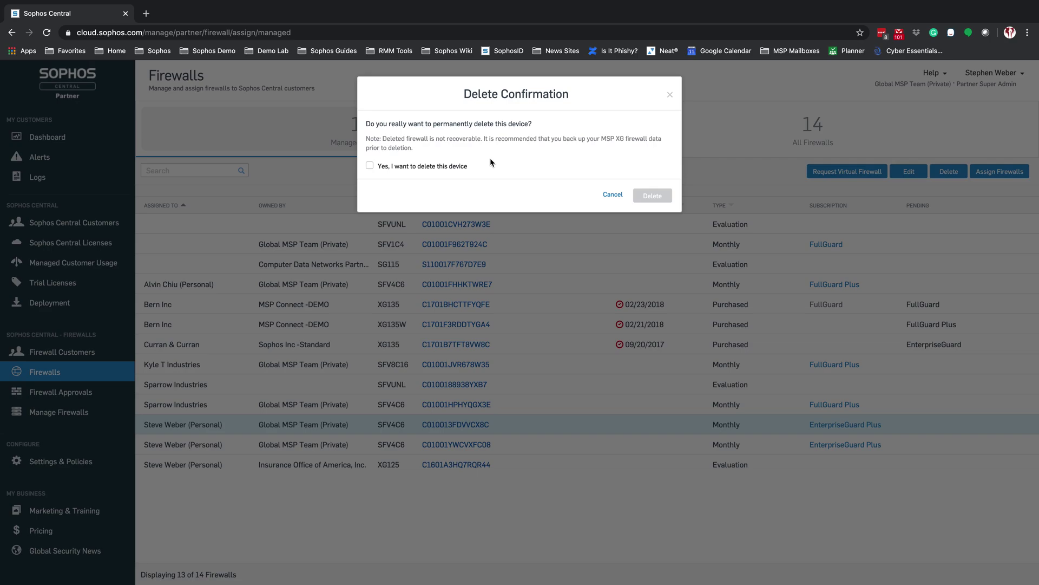
pyautogui.click(370, 166)
pyautogui.click(653, 197)
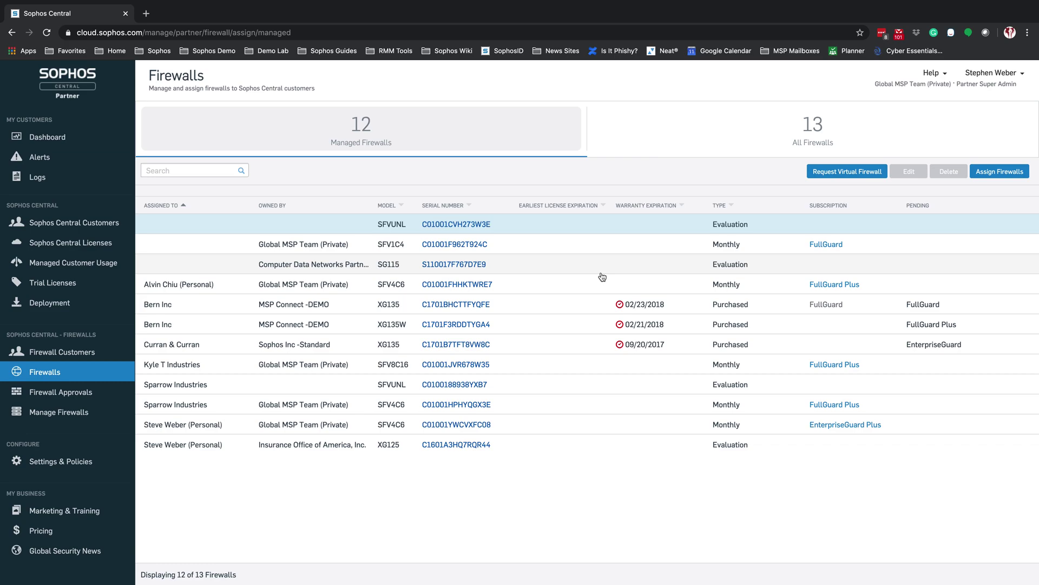
pyautogui.click(752, 145)
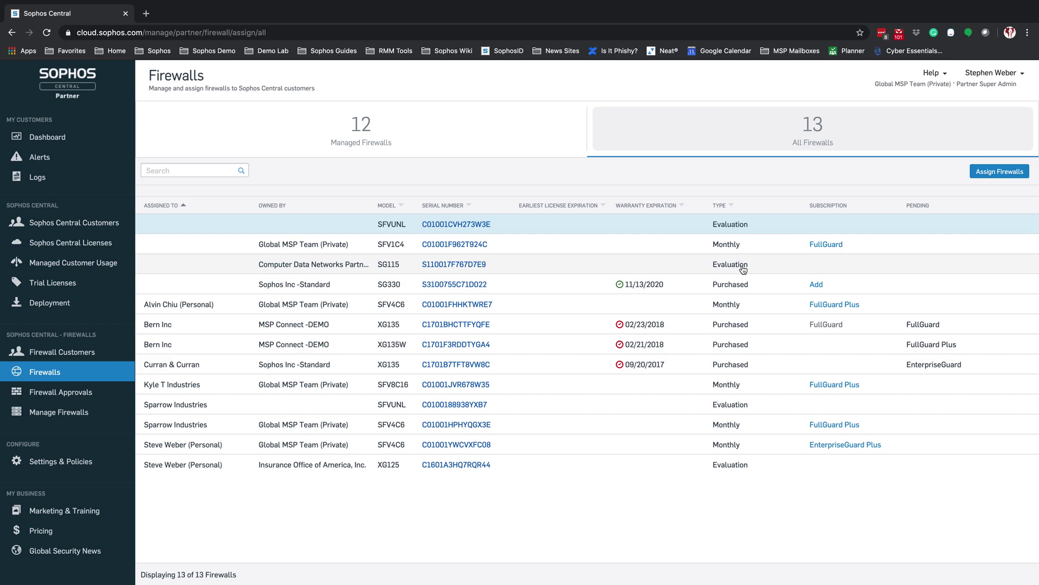
# Step: Select the unmanaged SG330 in the All Firewalls list
pyautogui.click(508, 291)
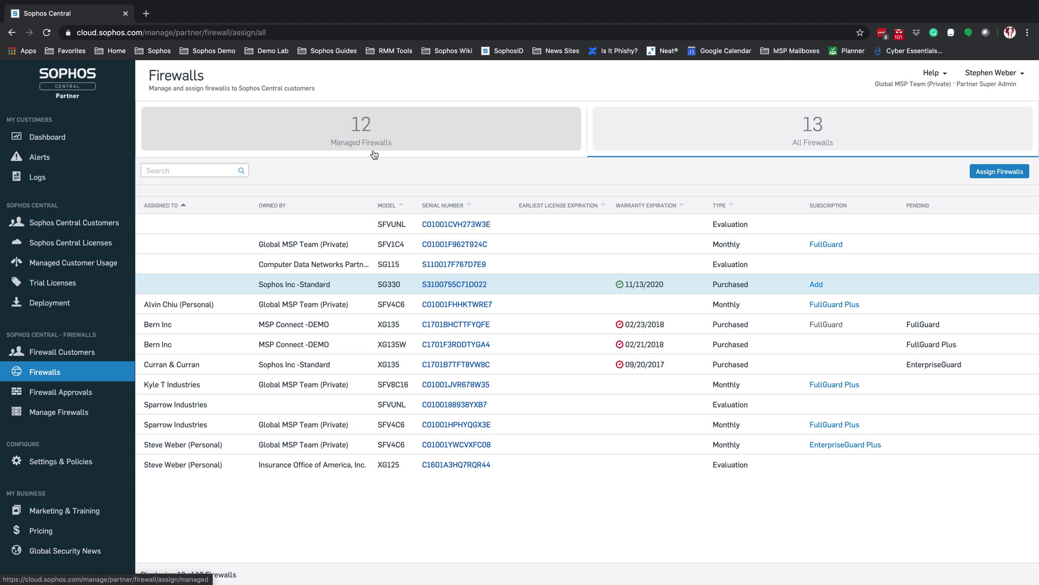
# Step: Request management of the SG330 under Firewall Approvals and open MySophos View Devices
pyautogui.click(71, 393)
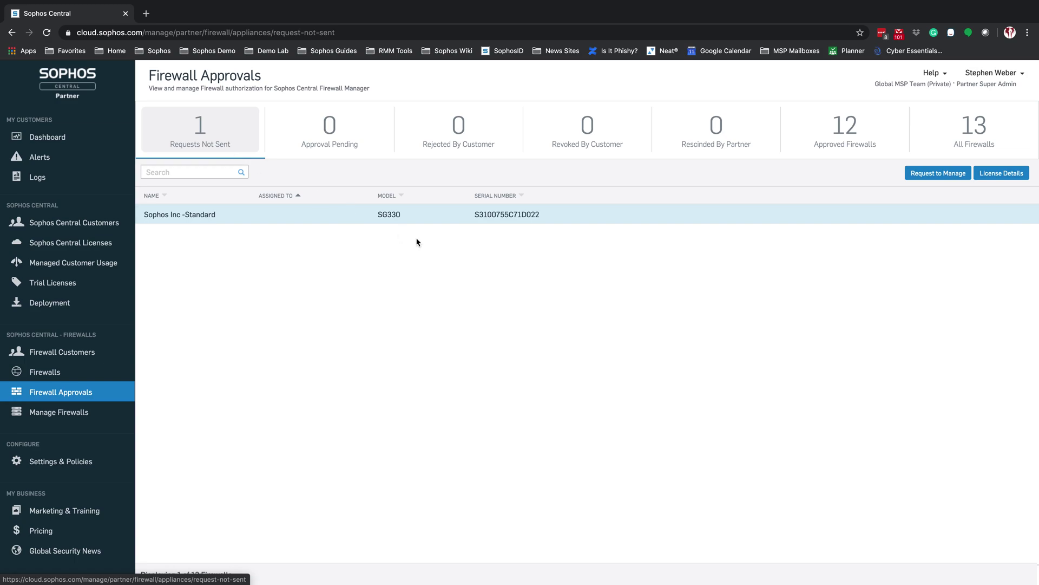
pyautogui.click(925, 178)
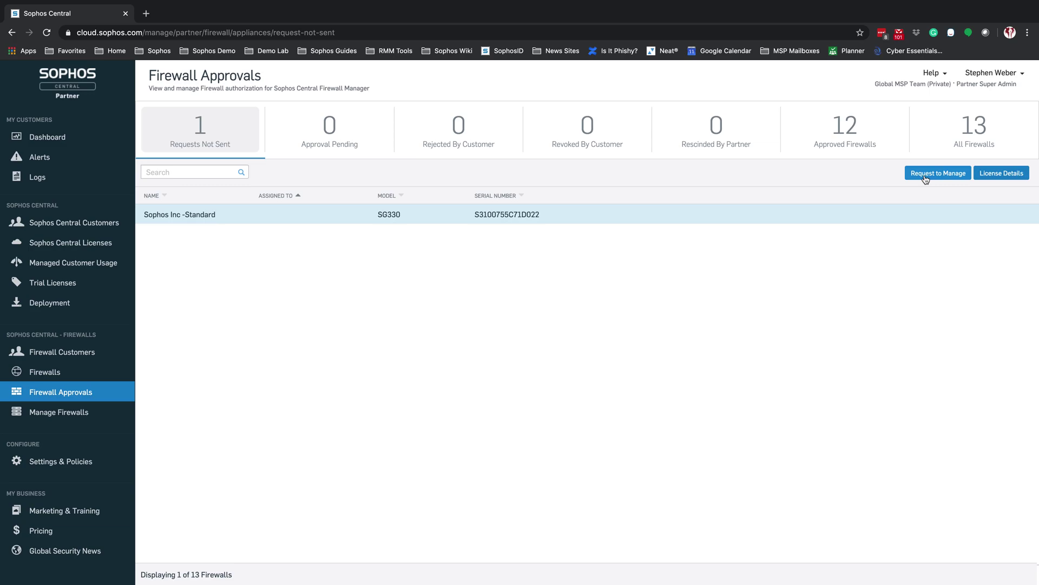
pyautogui.click(926, 179)
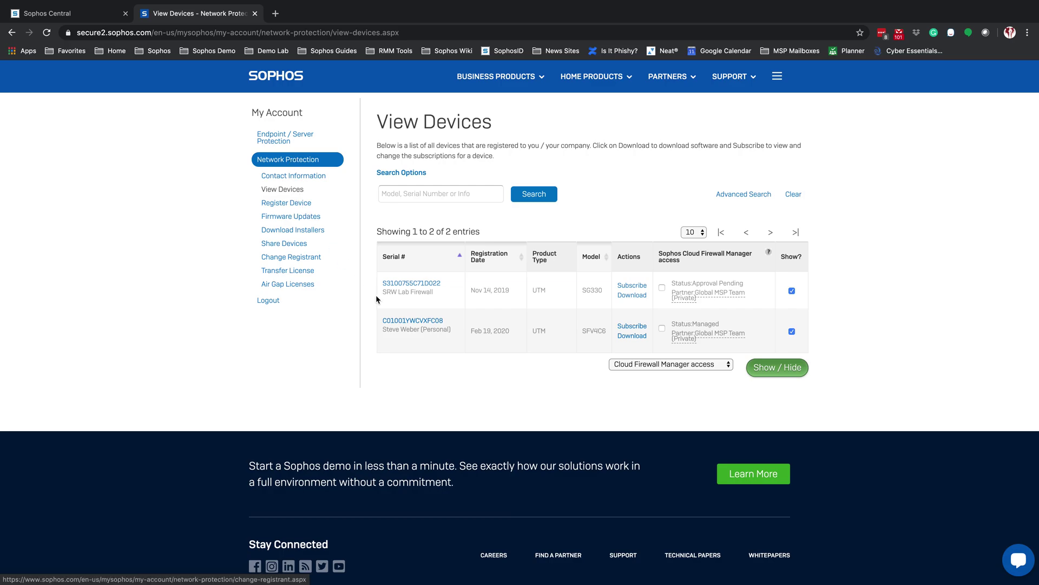
# Step: Accept the SG330's Cloud Firewall Manager access request with Accept Selected and confirm with Ok
pyautogui.click(413, 294)
pyautogui.press('Return')
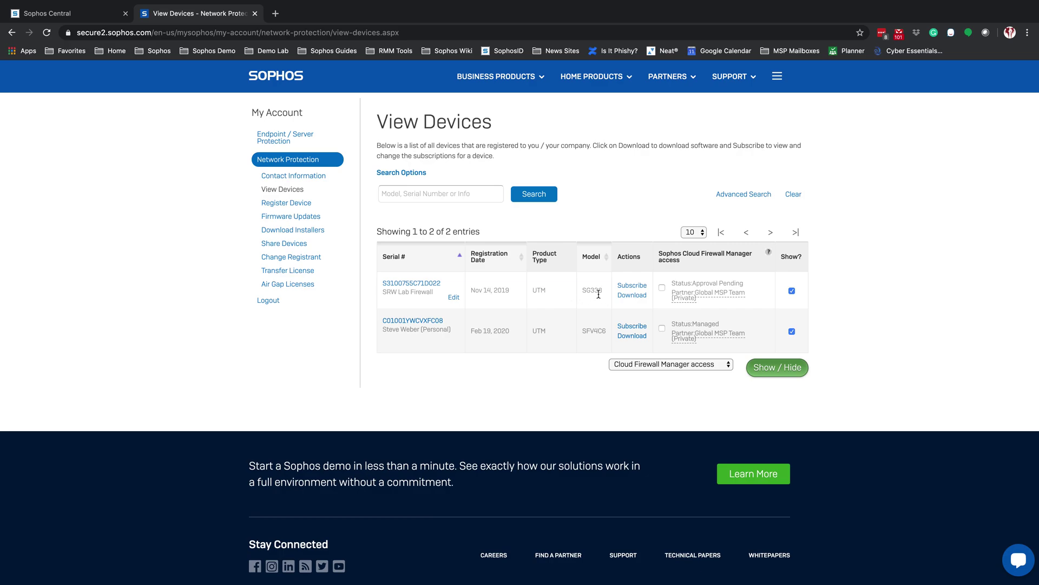
pyautogui.click(662, 288)
pyautogui.click(683, 364)
pyautogui.click(676, 375)
pyautogui.click(658, 367)
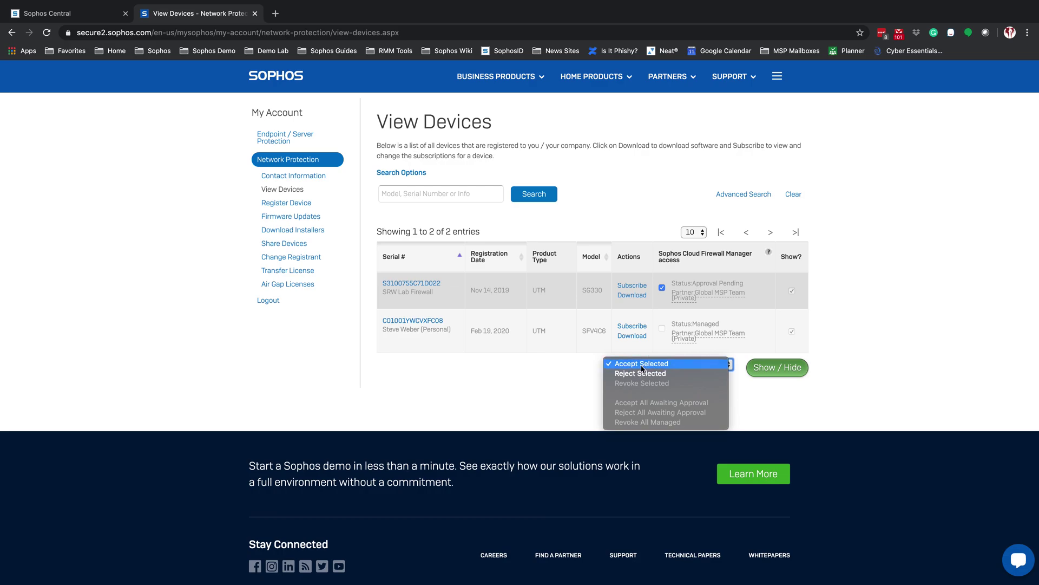
pyautogui.click(642, 366)
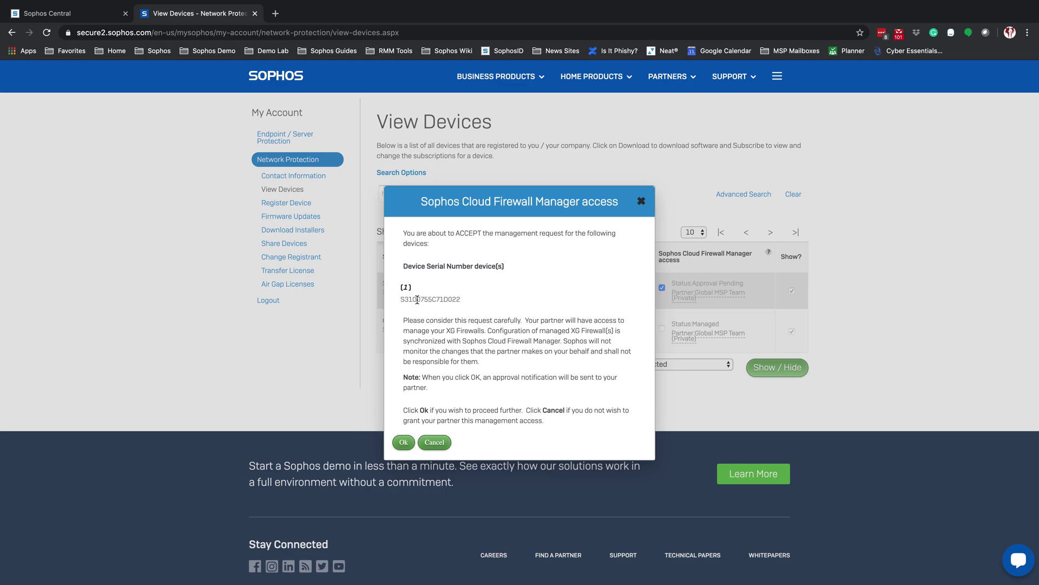
pyautogui.click(403, 443)
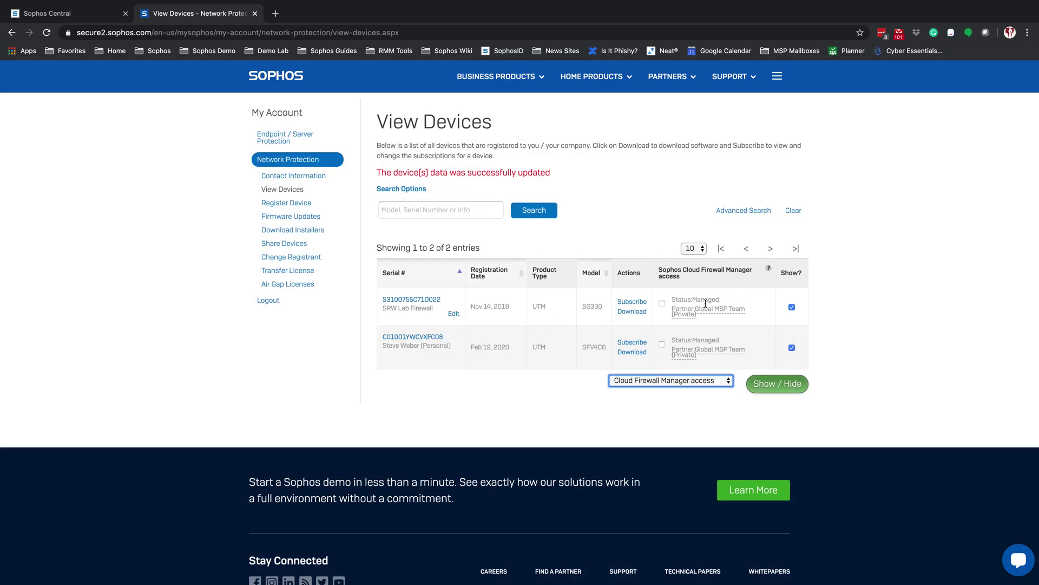
pyautogui.moveTo(683, 311)
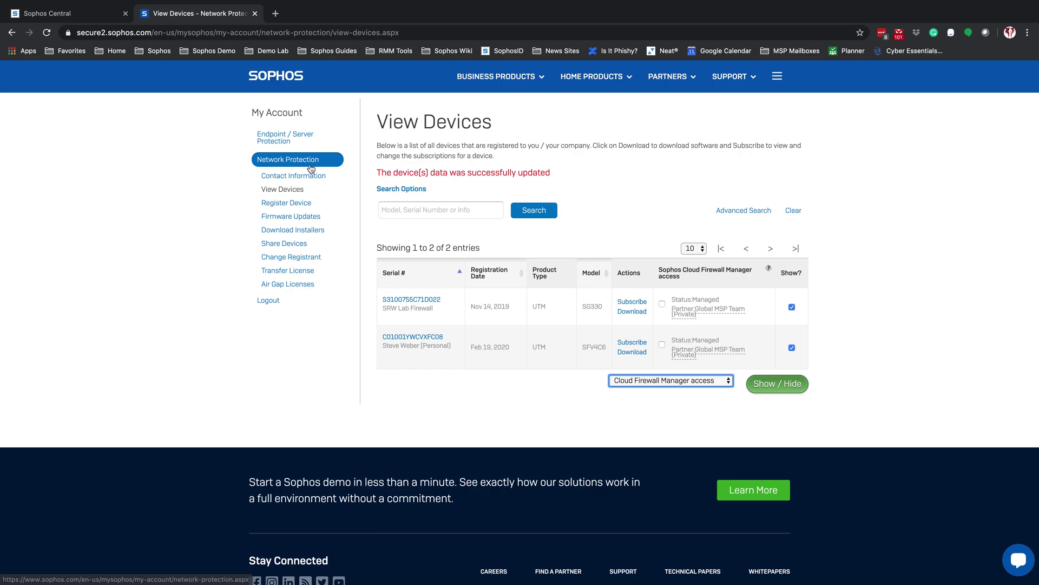
# Step: Back in Sophos Central, check the SG330 under Approved Firewalls and reopen the Firewalls list
pyautogui.press('super+1')
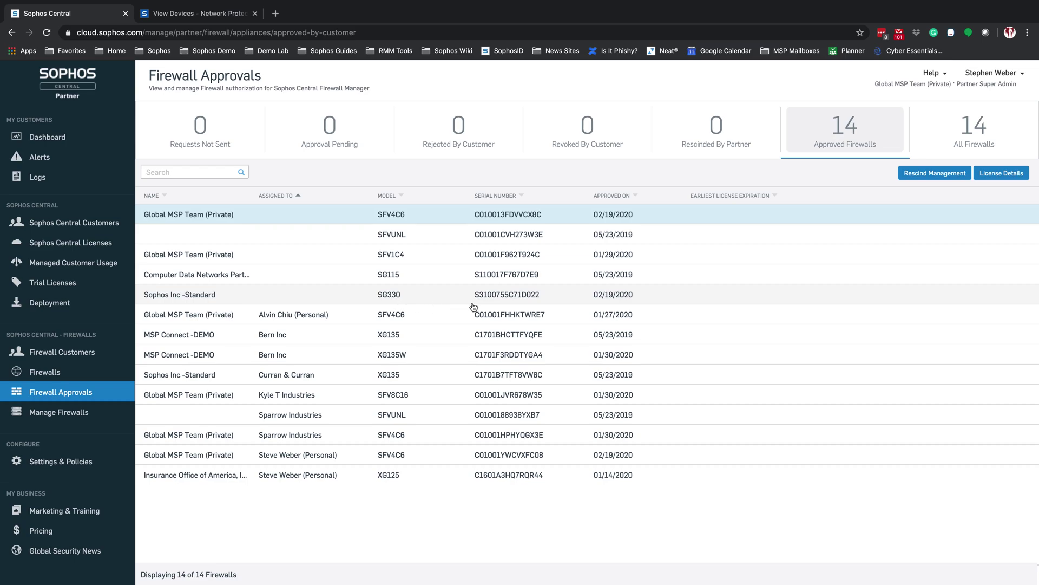
pyautogui.click(43, 373)
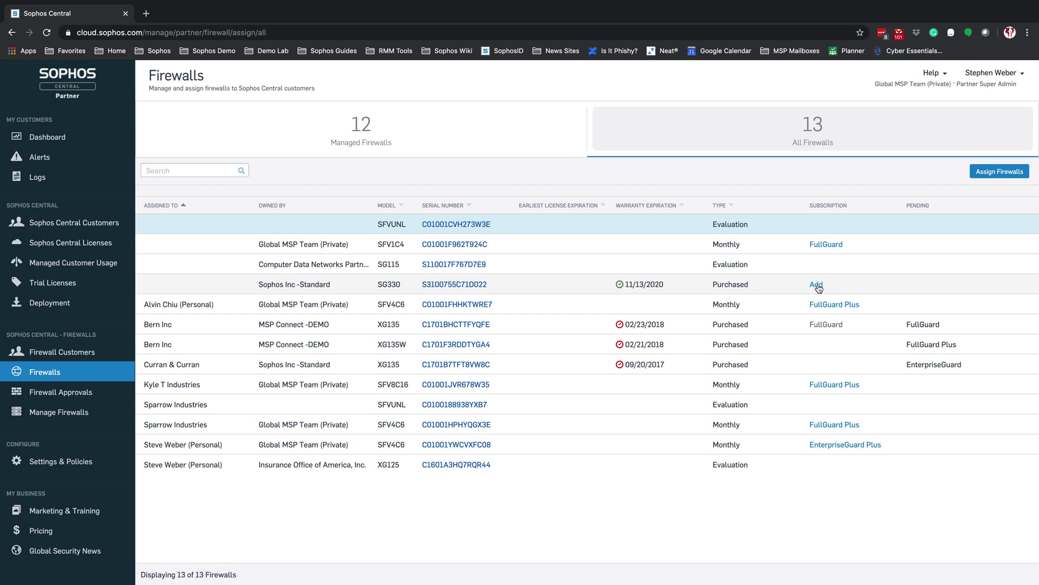
# Step: Give the SG330 firewall an EnterpriseGuard Plus subscription and save it
pyautogui.click(817, 286)
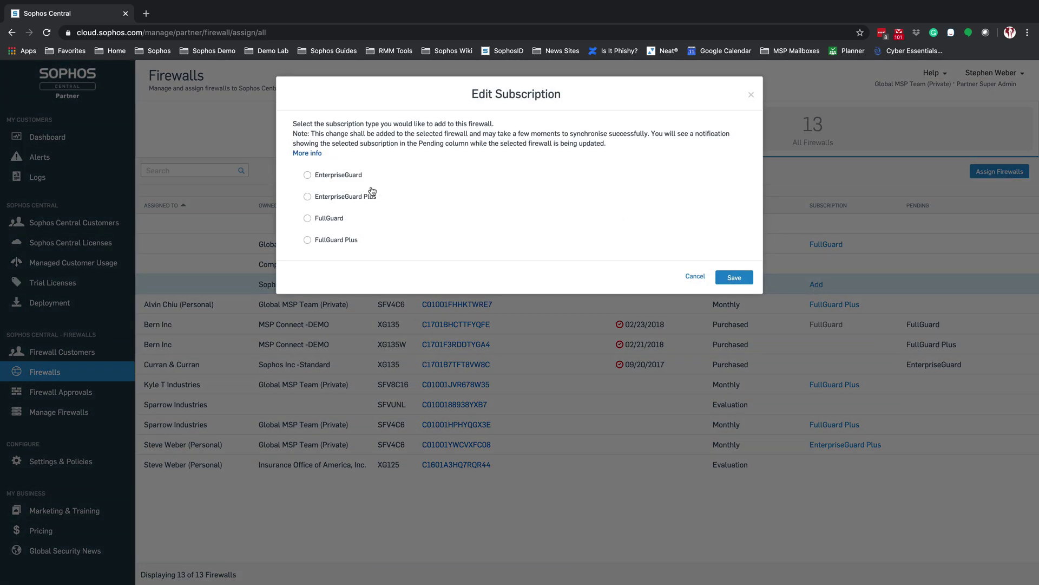
pyautogui.click(307, 198)
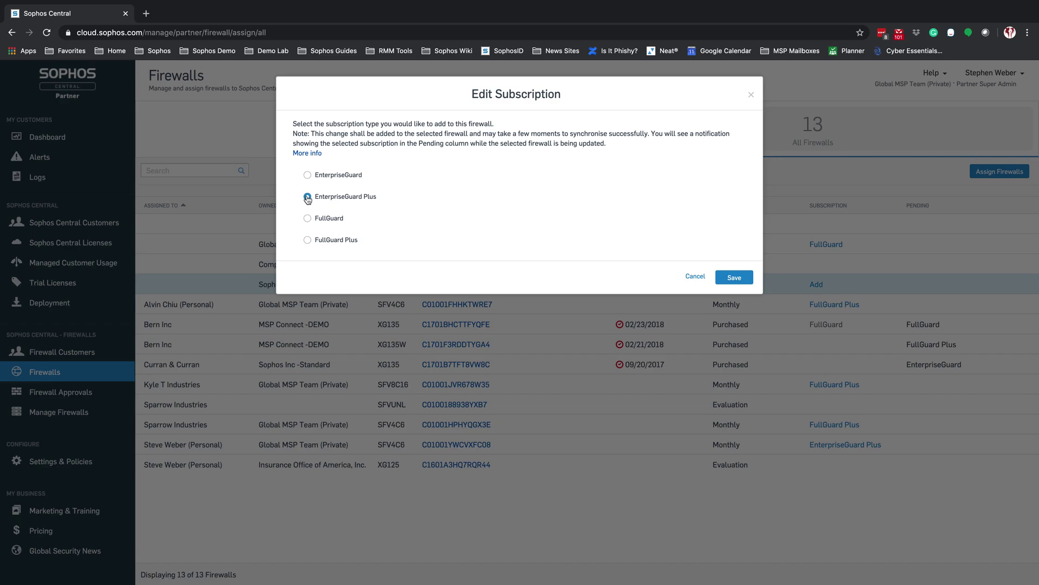
pyautogui.click(735, 278)
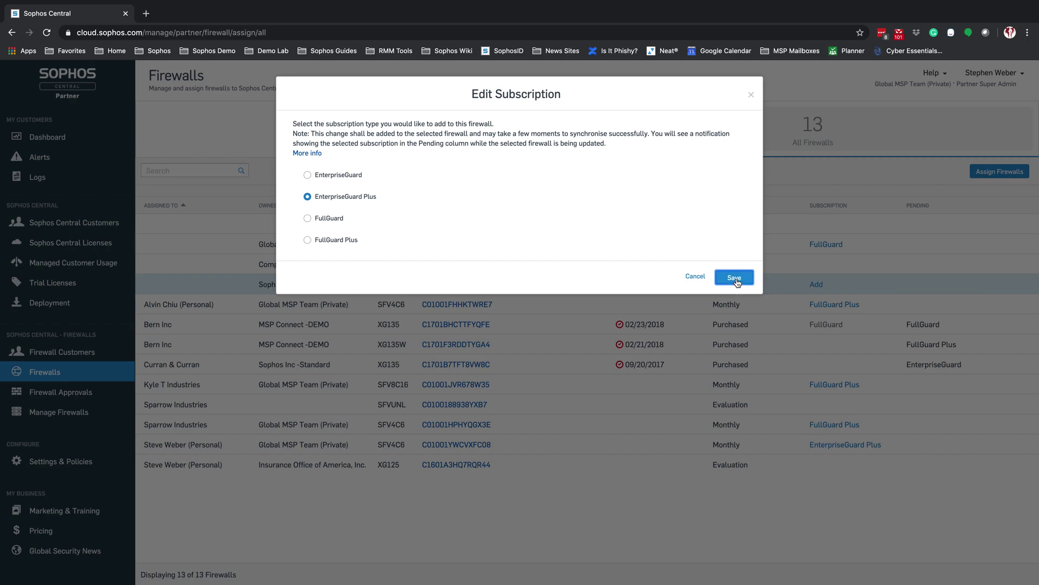